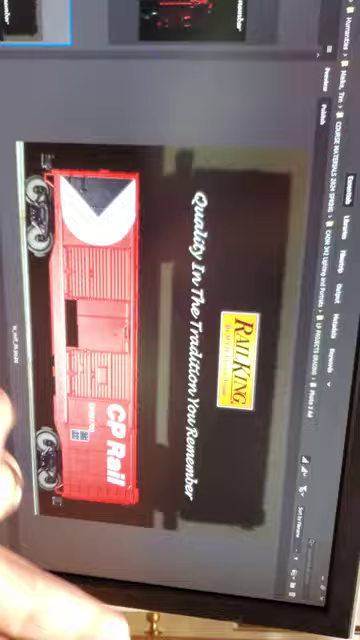
Advance to the angled close-up photo of the red CP Rail boxcar and view its metadata.
{"action": "key", "text": "Right"}
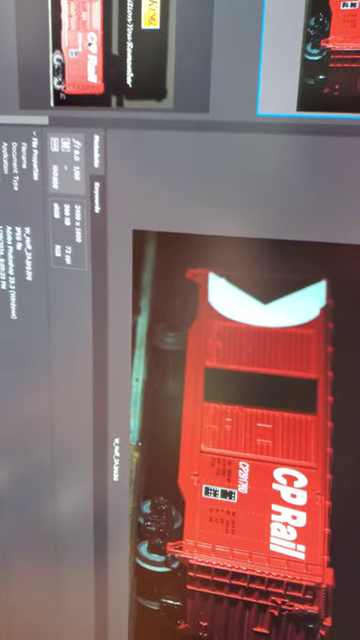
Return to the side-view CP Rail boxcar photo with the slogan, shot at f/22 and 1/2.5.
{"action": "key", "text": "Down"}
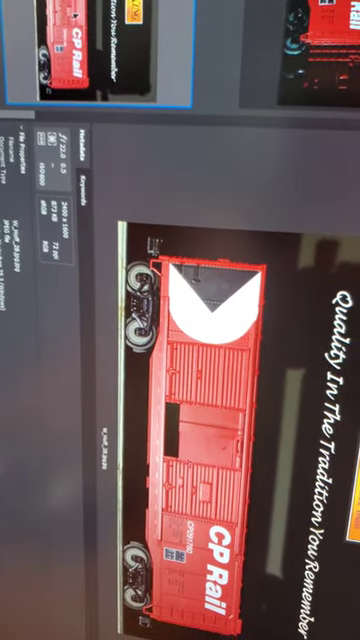